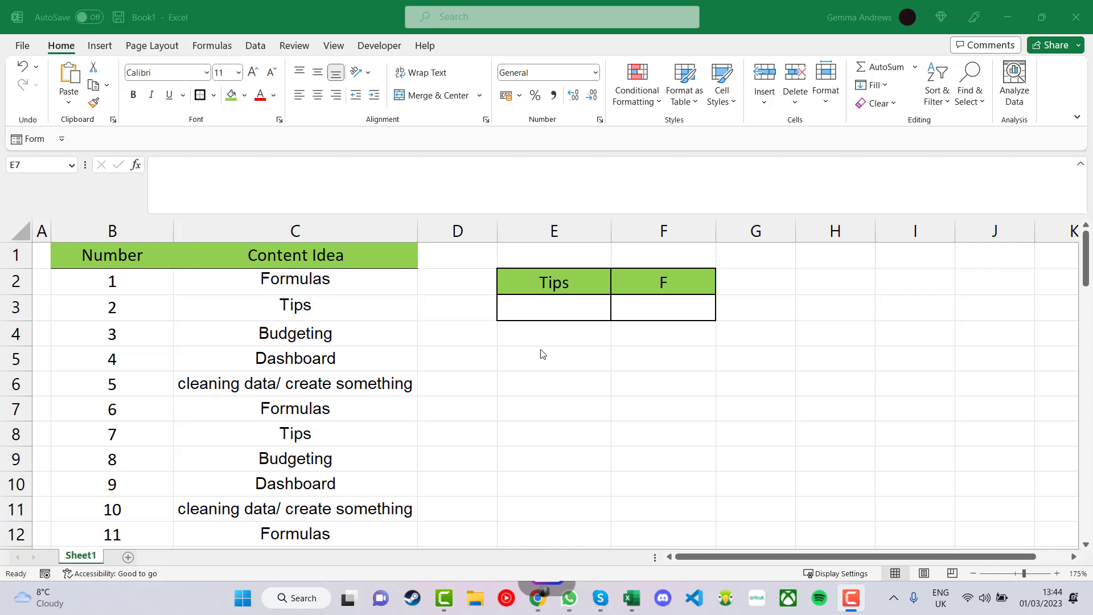
Enter =COUNTIF(C2:C12,"*Tips*") in E3 to count the content ideas containing the word Tips.
left_click(556, 312)
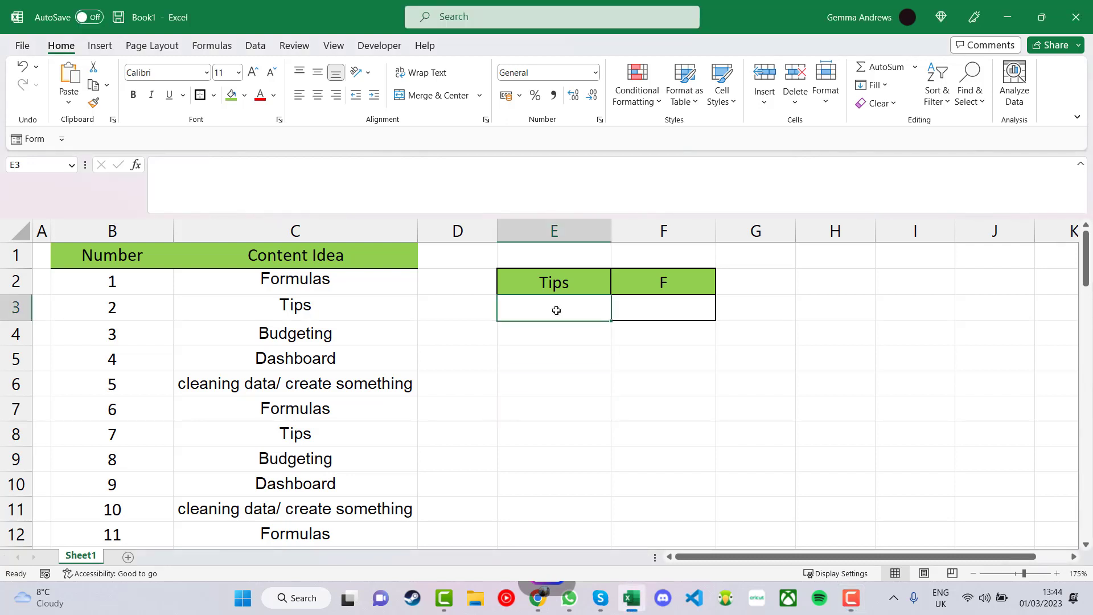
type("=countif")
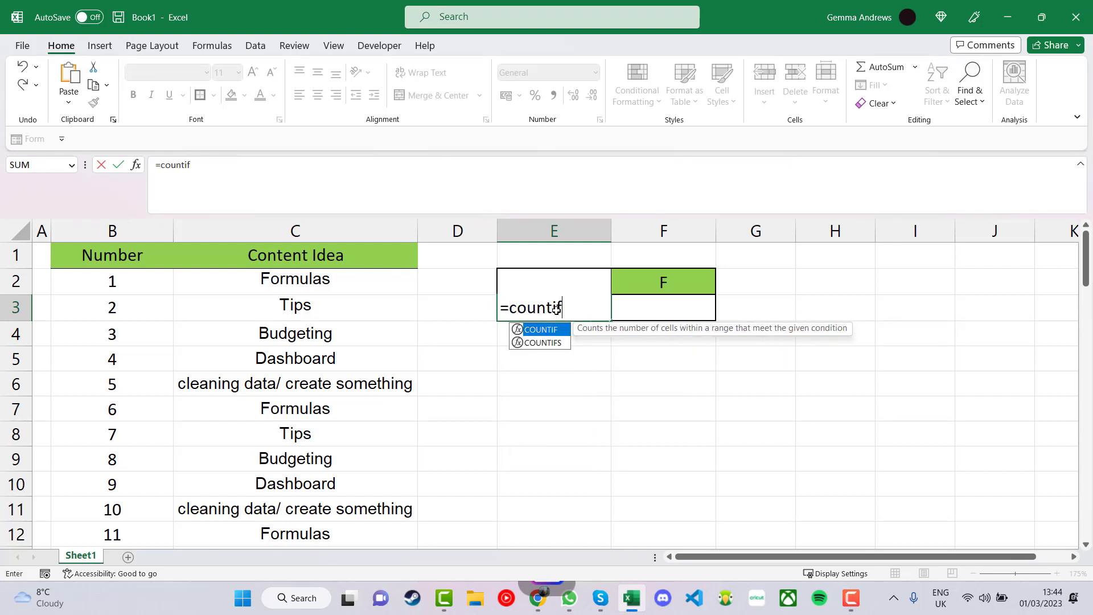
key("Tab")
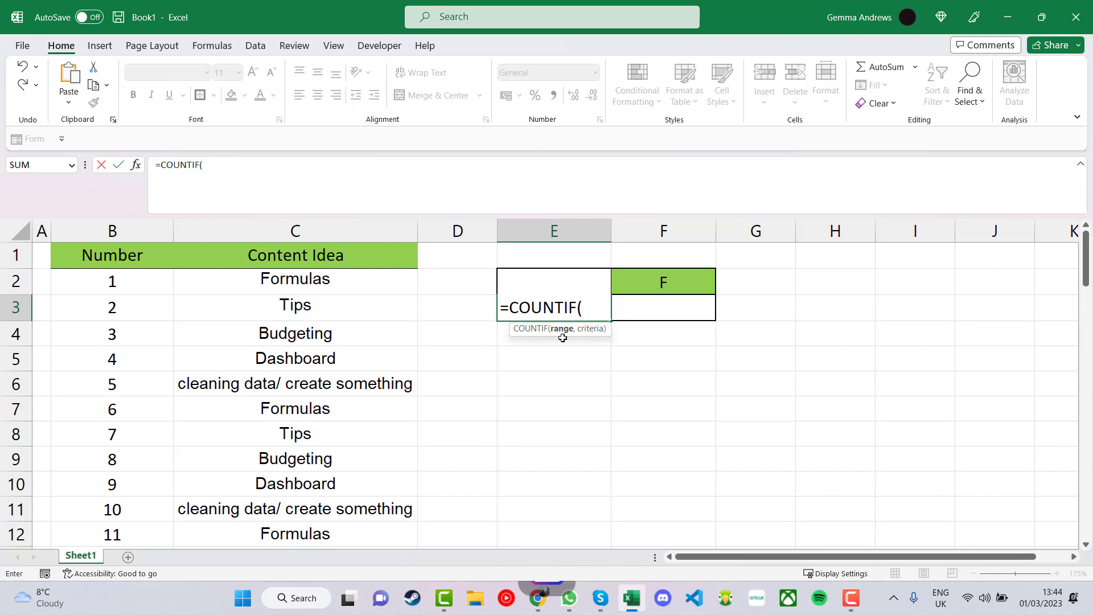
left_click(370, 289)
left_click_drag(371, 289, 369, 524)
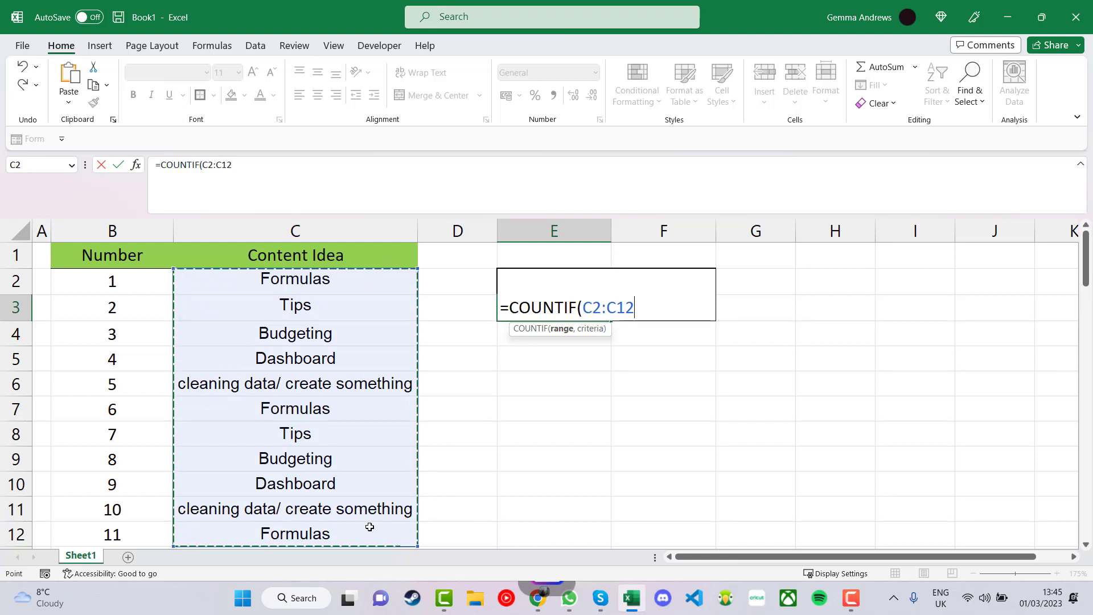
type(",\"*")
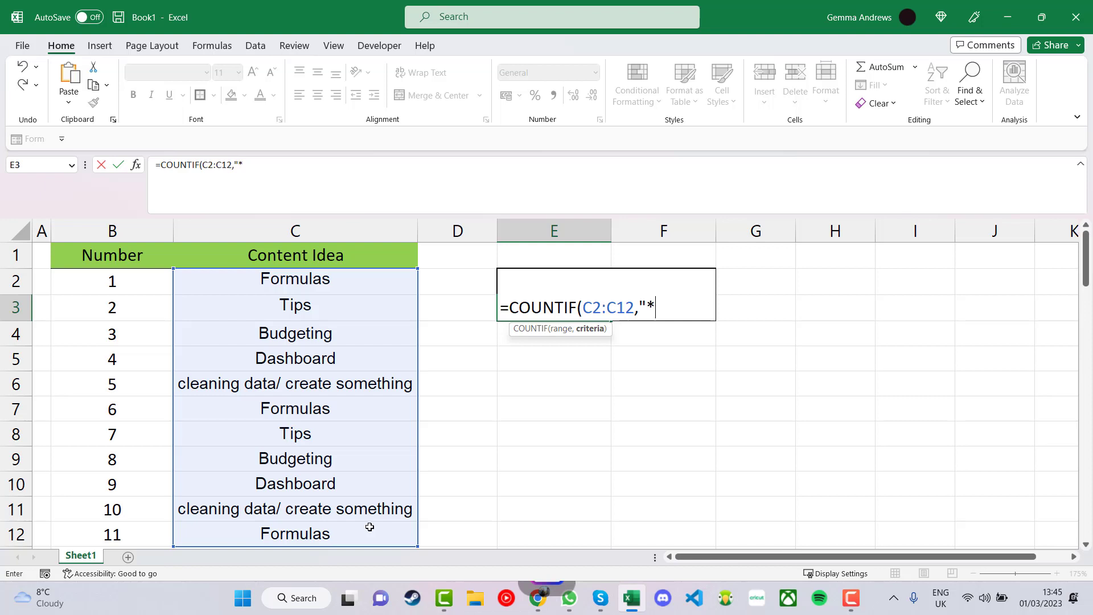
type("Tips*")
type("\")")
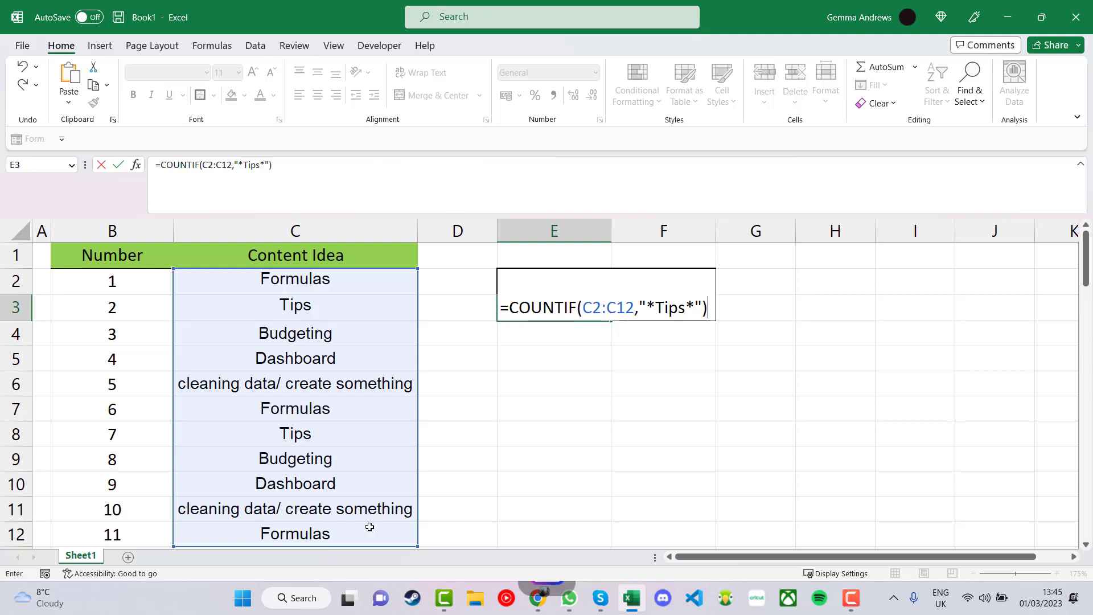
key("Return")
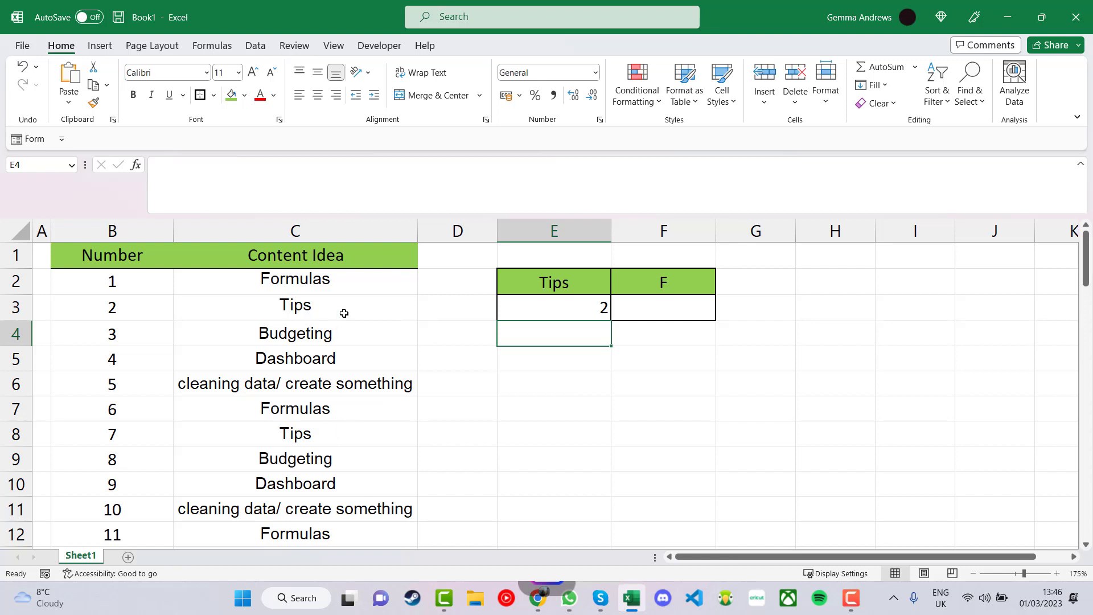
Enter =COUNTIF(C2:C12, "F*") in F3 to count the content ideas that start with F.
left_click(687, 307)
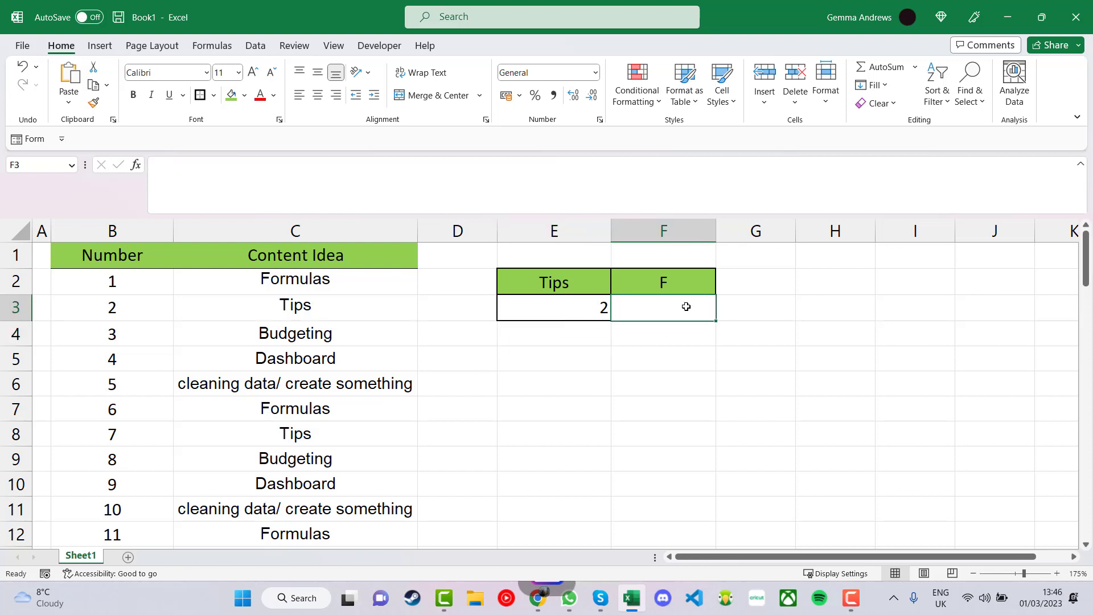
type("=countif")
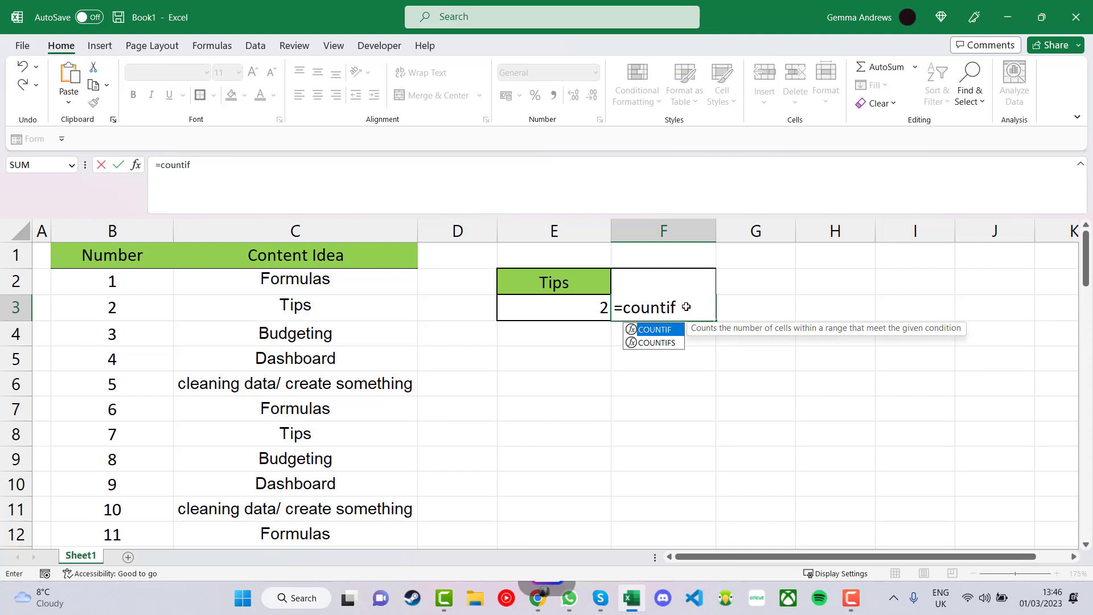
key("Tab")
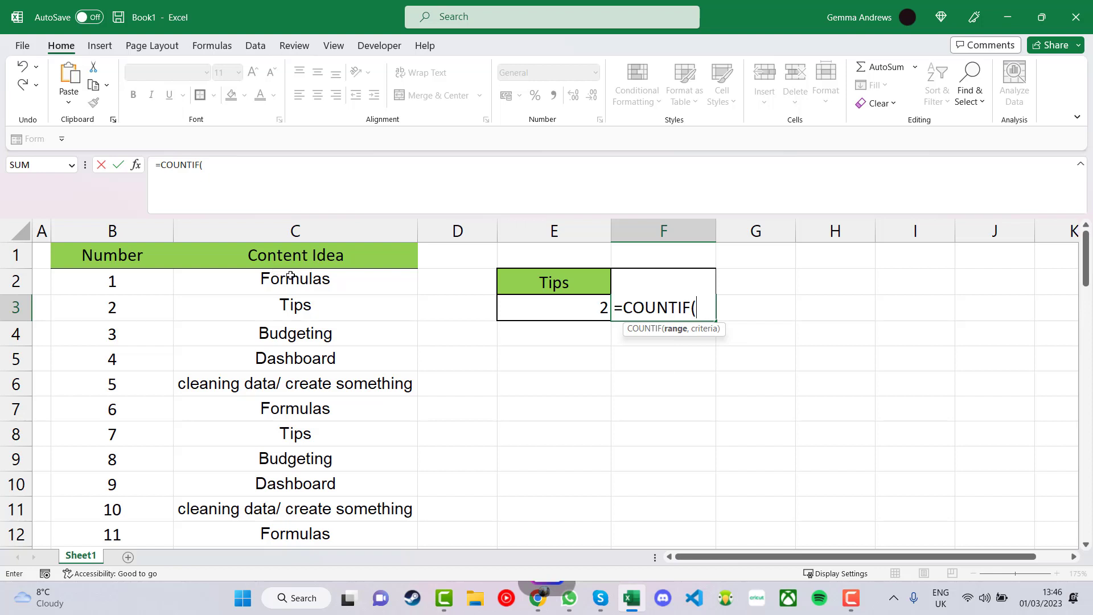
left_click_drag(294, 275, 302, 529)
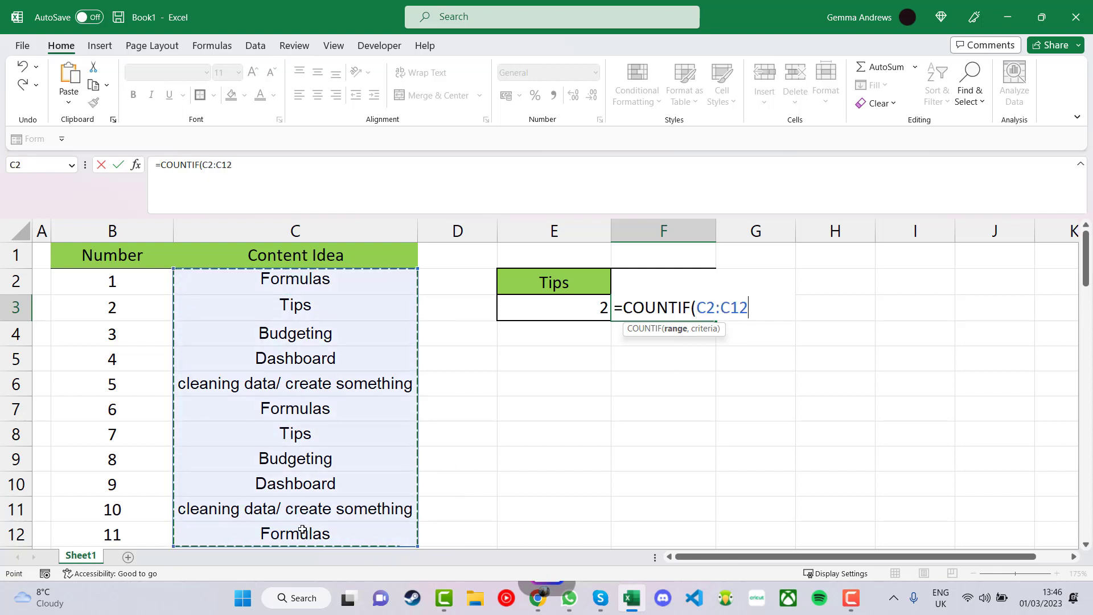
type(", \"")
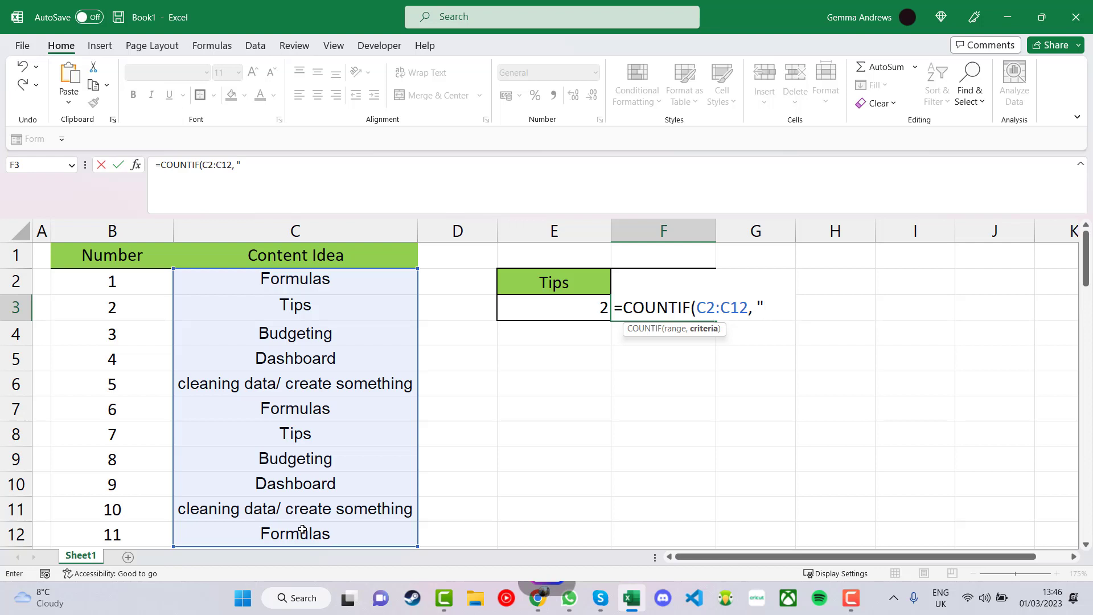
type("F*\")")
key("Return")
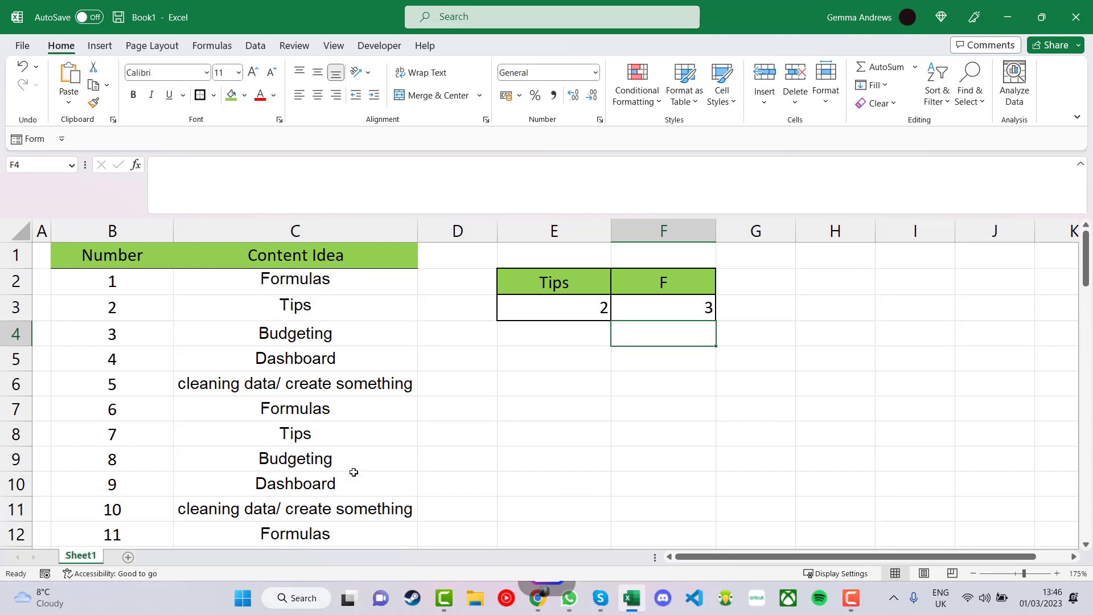
Clear the formula from F3 and change the heading in F2 to s.
double_click(685, 308)
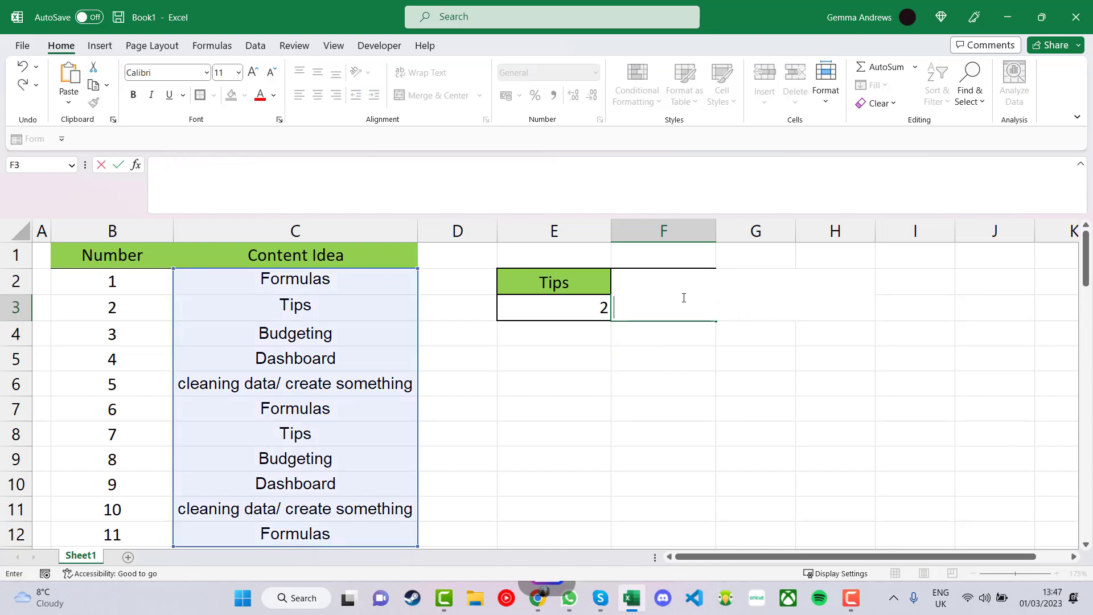
left_click(686, 372)
left_click(683, 290)
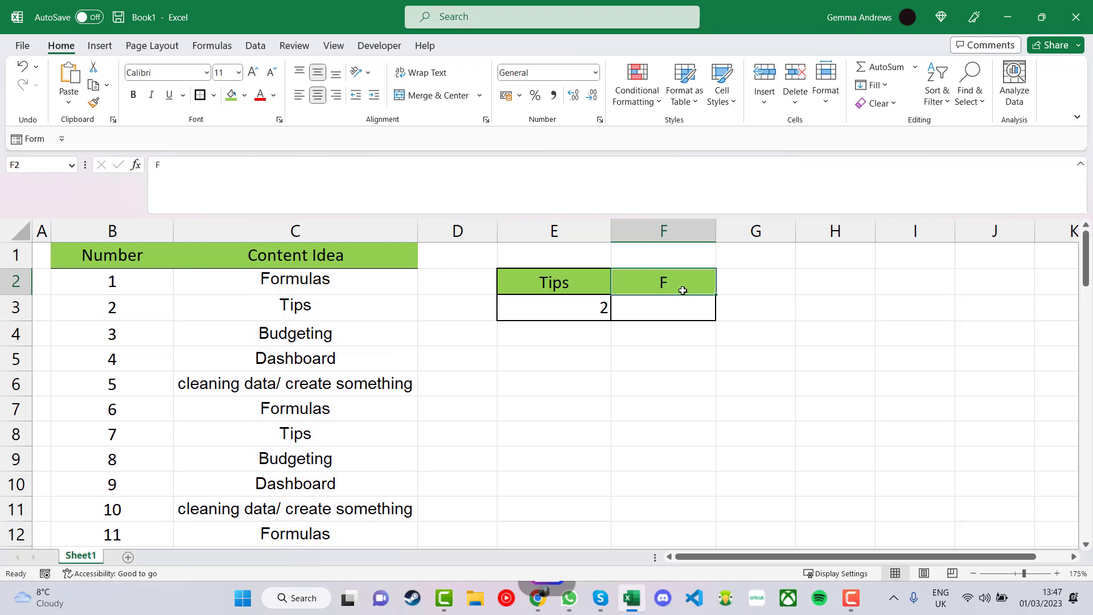
type("s")
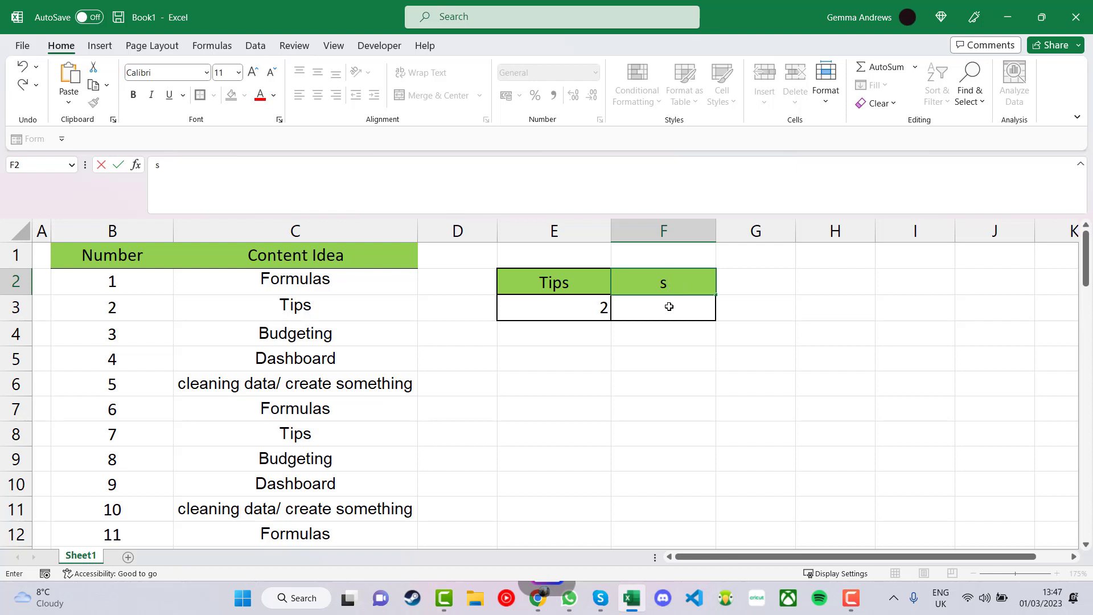
left_click(694, 374)
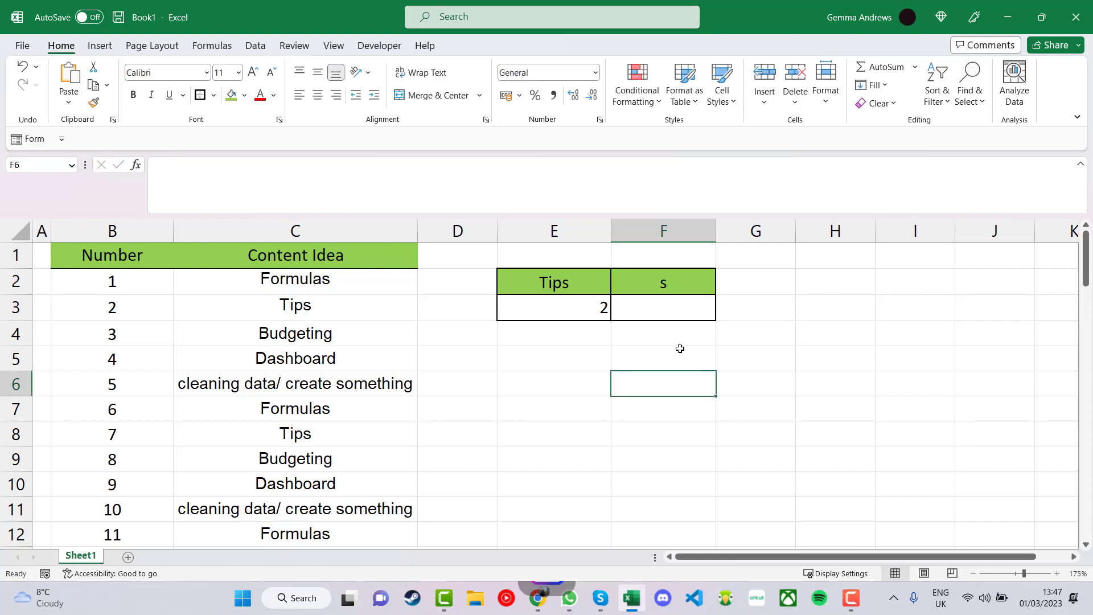
Enter =COUNTIF(C2:C12, "*s") in F3 to count the content ideas that end with s.
left_click(678, 345)
left_click(667, 311)
type("=cout")
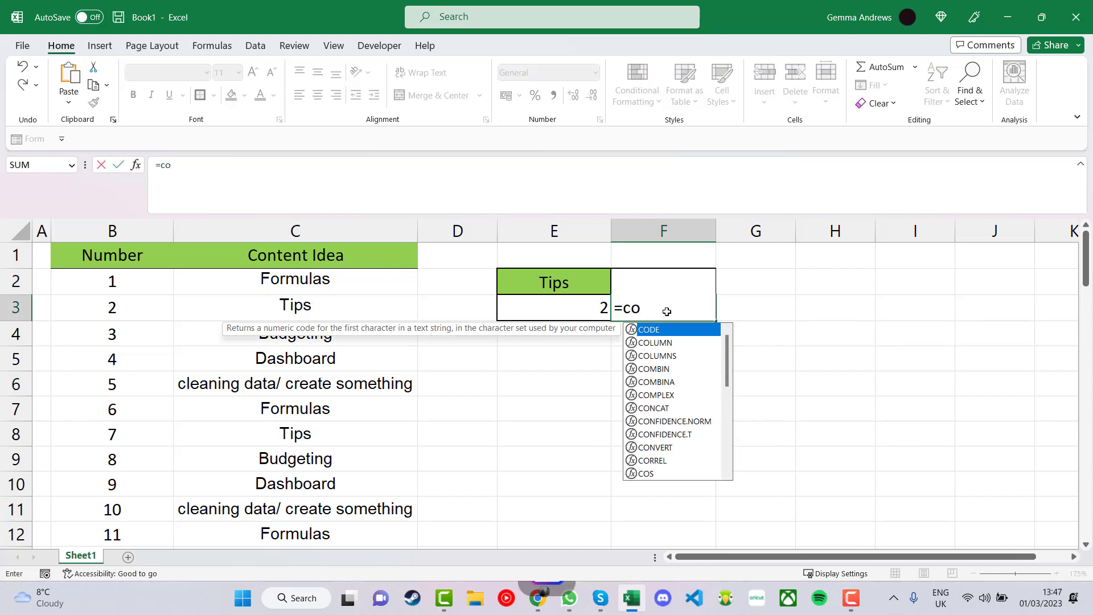
key("BackSpace")
key("BackSpace")
type("unt")
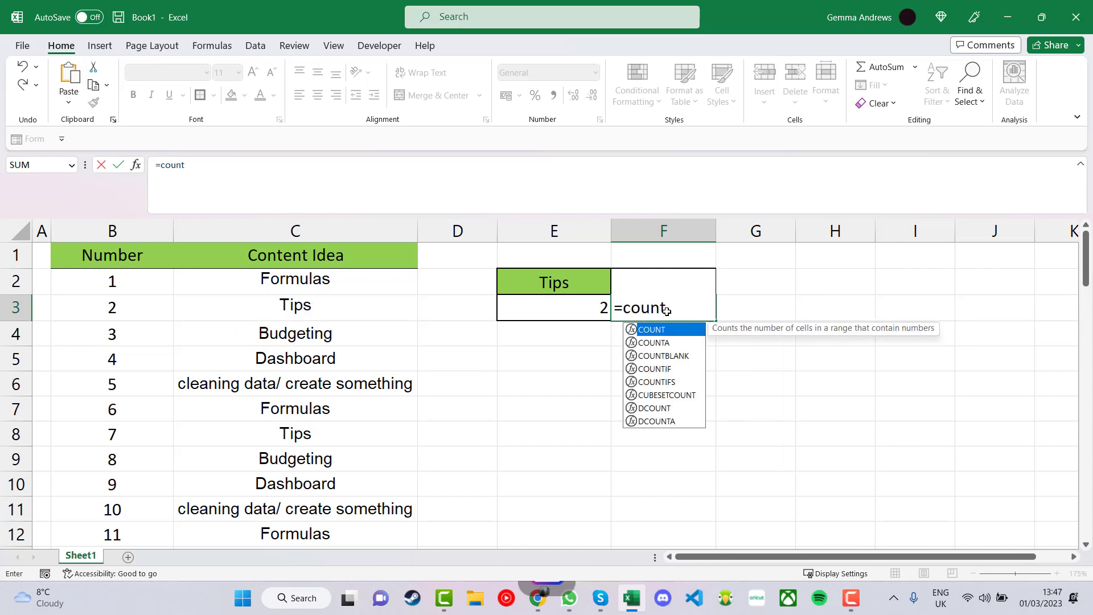
type("if")
key("Tab")
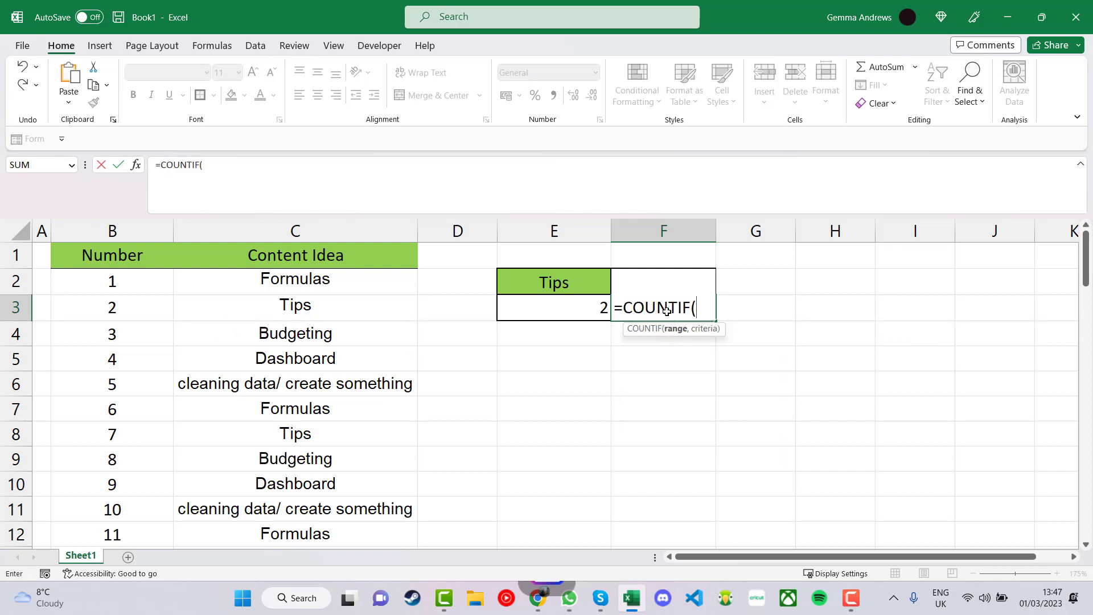
left_click_drag(352, 283, 348, 538)
type(", \"")
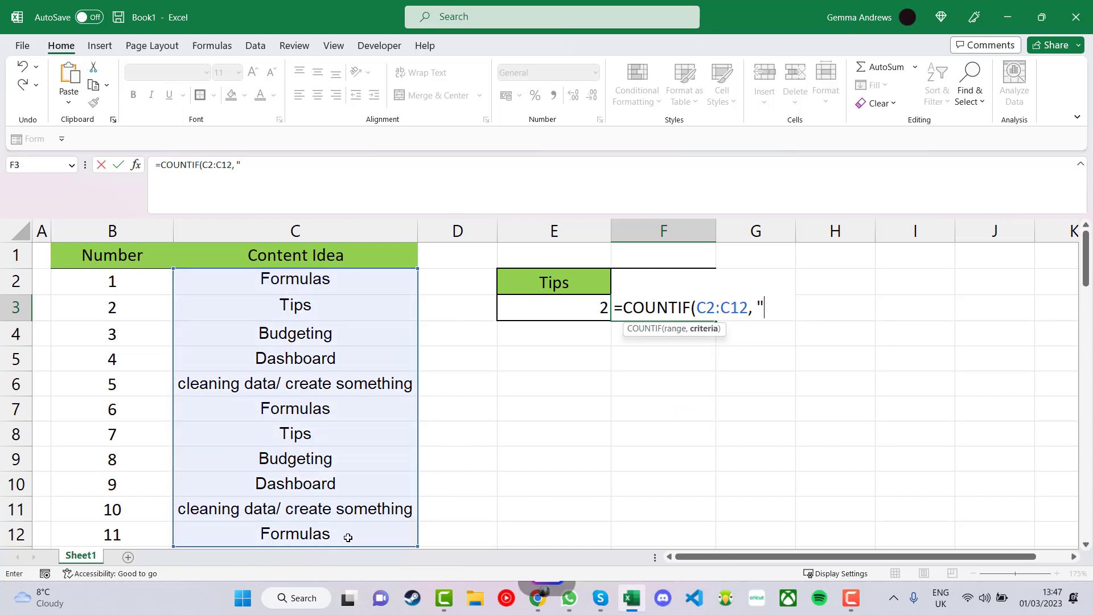
type("*")
type("s")
type("E")
key("BackSpace")
type("\")")
key("Return")
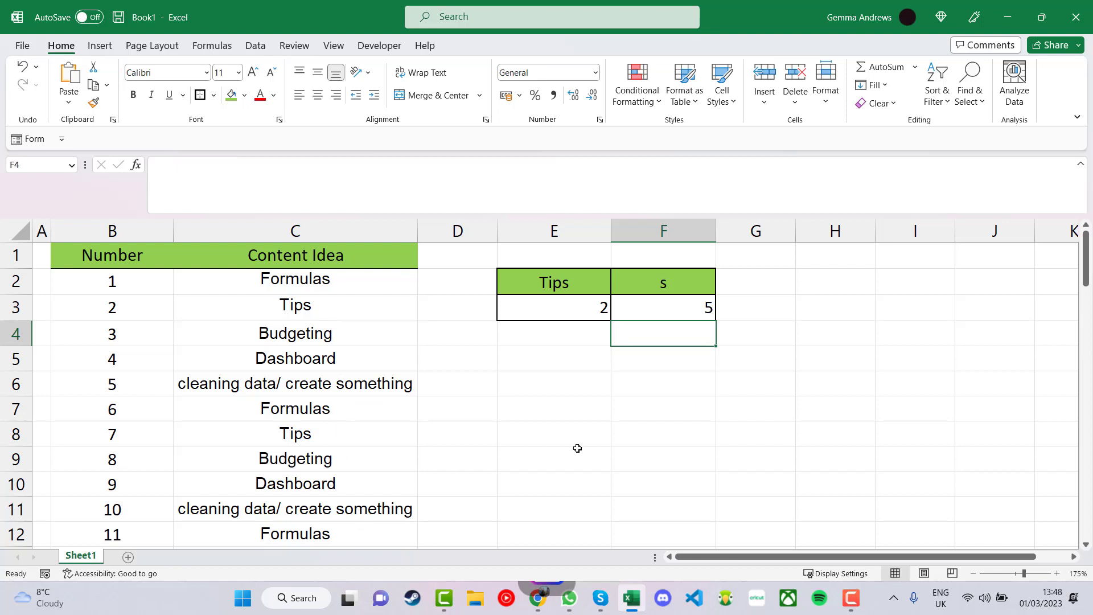
left_click(680, 310)
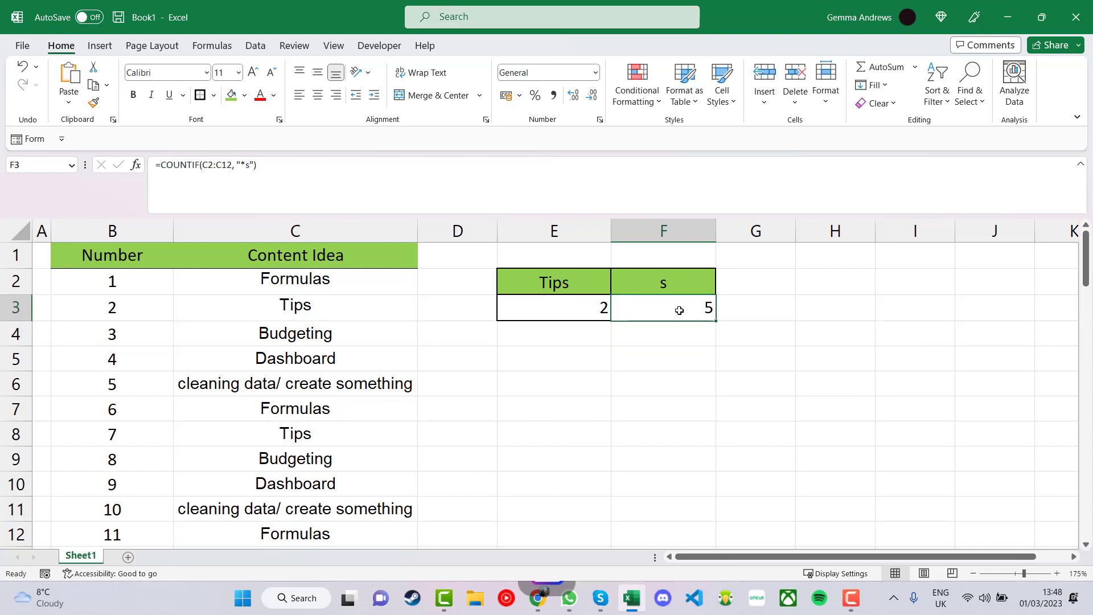